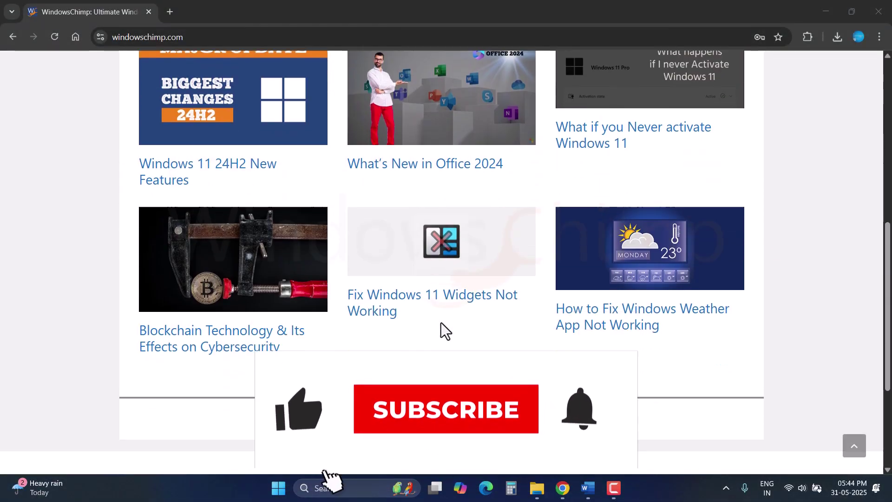
{"action": "scroll", "coordinate": [440, 321], "scroll_direction": "up", "scroll_amount": 2}
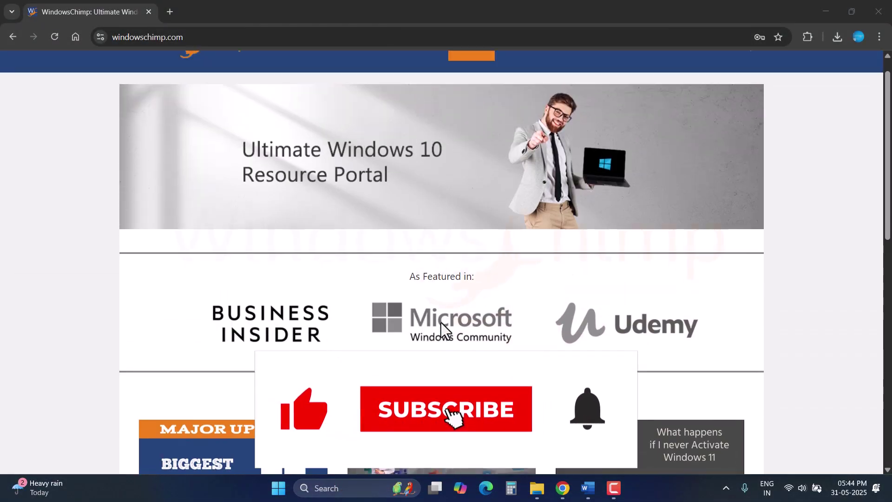
{"action": "scroll", "coordinate": [442, 322], "scroll_direction": "up", "scroll_amount": 1}
{"action": "scroll", "coordinate": [442, 322], "scroll_direction": "down", "scroll_amount": 2}
{"action": "scroll", "coordinate": [442, 323], "scroll_direction": "up", "scroll_amount": 1}
{"action": "scroll", "coordinate": [441, 323], "scroll_direction": "down", "scroll_amount": 5}
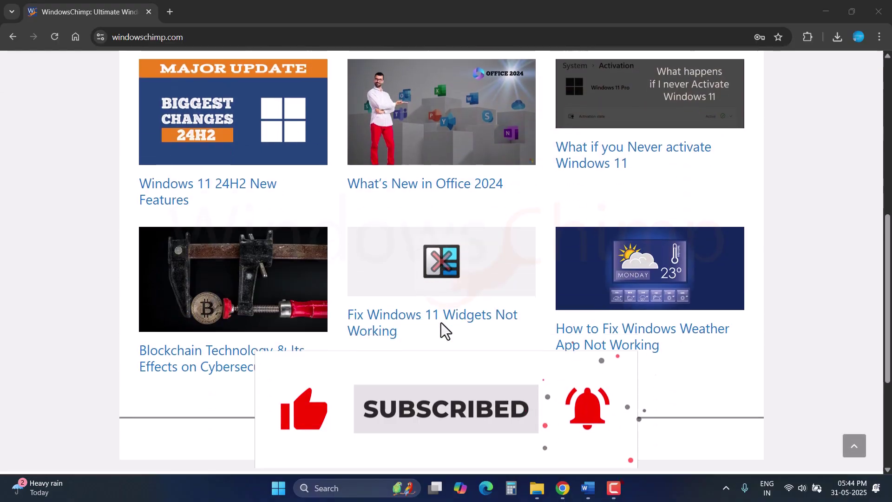
{"action": "scroll", "coordinate": [441, 322], "scroll_direction": "down", "scroll_amount": 2}
{"action": "scroll", "coordinate": [442, 323], "scroll_direction": "up", "scroll_amount": 3}
{"action": "scroll", "coordinate": [441, 322], "scroll_direction": "up", "scroll_amount": 3}
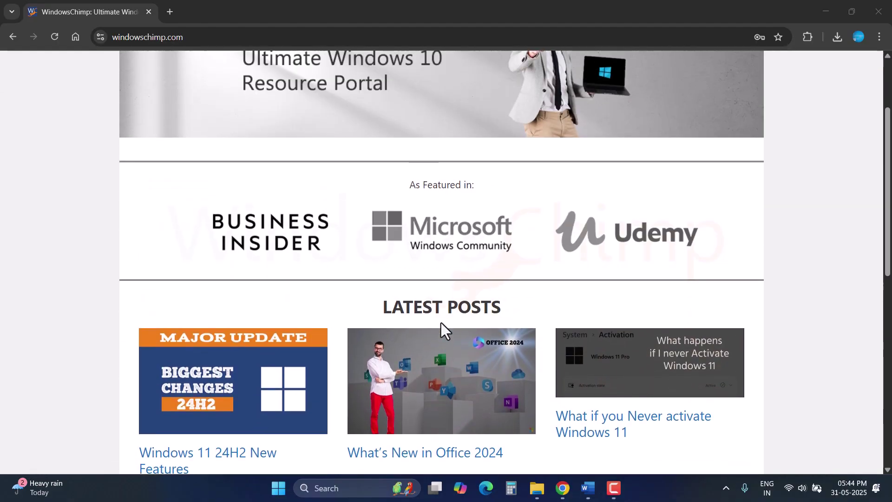
{"action": "scroll", "coordinate": [442, 322], "scroll_direction": "up", "scroll_amount": 2}
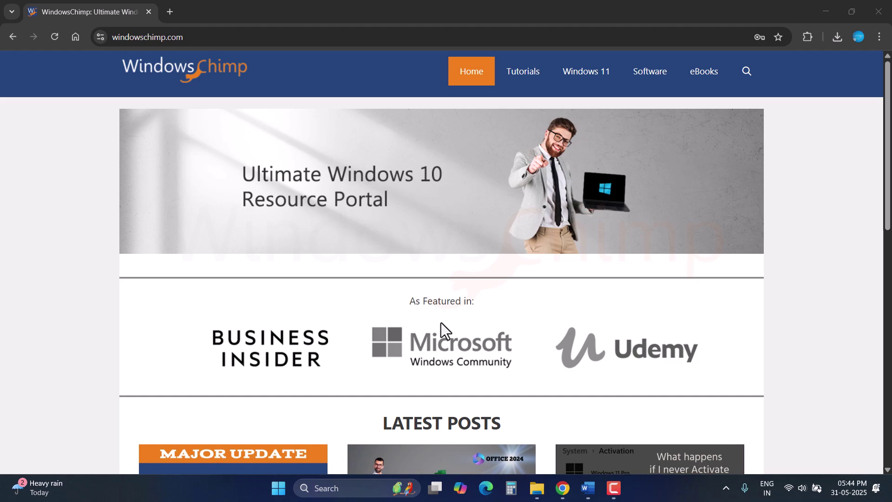
{"action": "scroll", "coordinate": [441, 322], "scroll_direction": "down", "scroll_amount": 1}
{"action": "scroll", "coordinate": [441, 323], "scroll_direction": "down", "scroll_amount": 3}
{"action": "scroll", "coordinate": [441, 323], "scroll_direction": "down", "scroll_amount": 1}
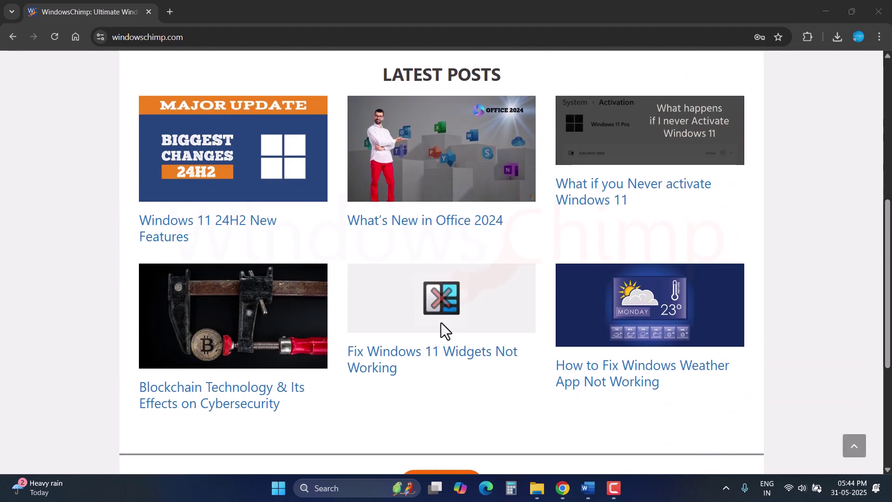
{"action": "scroll", "coordinate": [442, 323], "scroll_direction": "down", "scroll_amount": 2}
{"action": "scroll", "coordinate": [441, 322], "scroll_direction": "down", "scroll_amount": 1}
- Show the full list of posts on the WindowsChimp blog in Chrome
{"action": "left_click", "coordinate": [439, 263]}
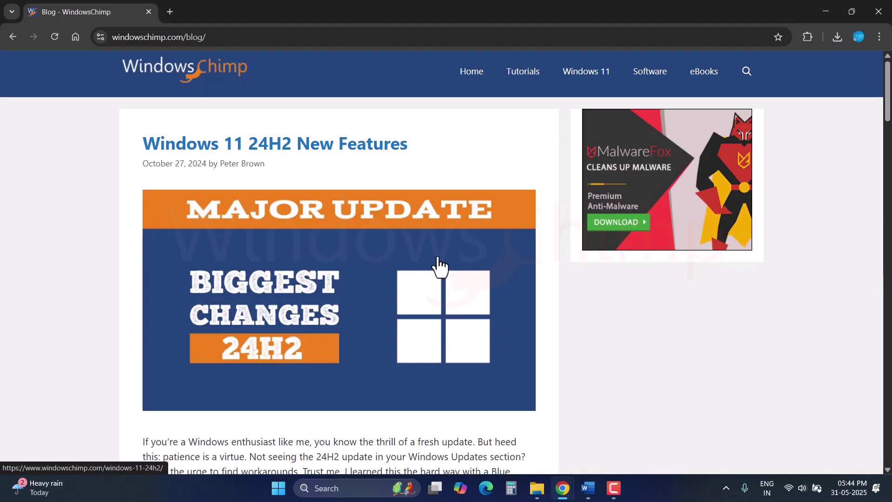
{"action": "scroll", "coordinate": [439, 264], "scroll_direction": "down", "scroll_amount": 1}
{"action": "scroll", "coordinate": [440, 263], "scroll_direction": "down", "scroll_amount": 1}
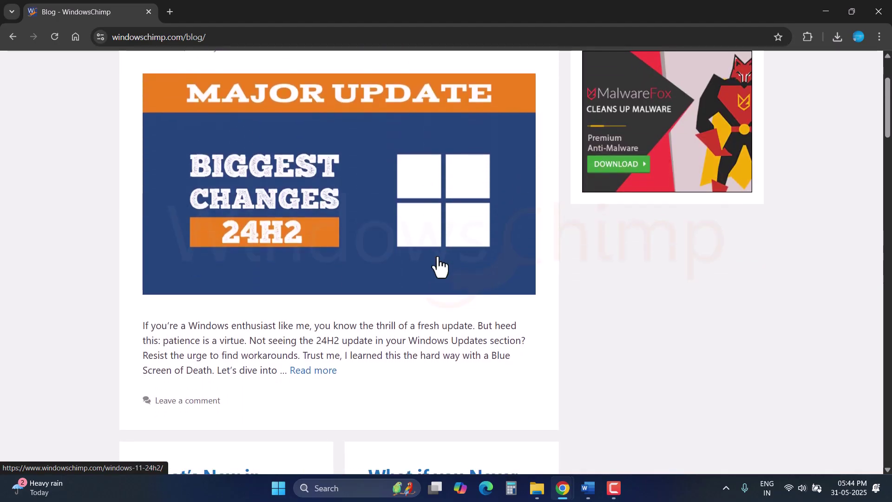
{"action": "scroll", "coordinate": [439, 264], "scroll_direction": "down", "scroll_amount": 3}
{"action": "scroll", "coordinate": [439, 264], "scroll_direction": "down", "scroll_amount": 3}
{"action": "scroll", "coordinate": [440, 263], "scroll_direction": "down", "scroll_amount": 4}
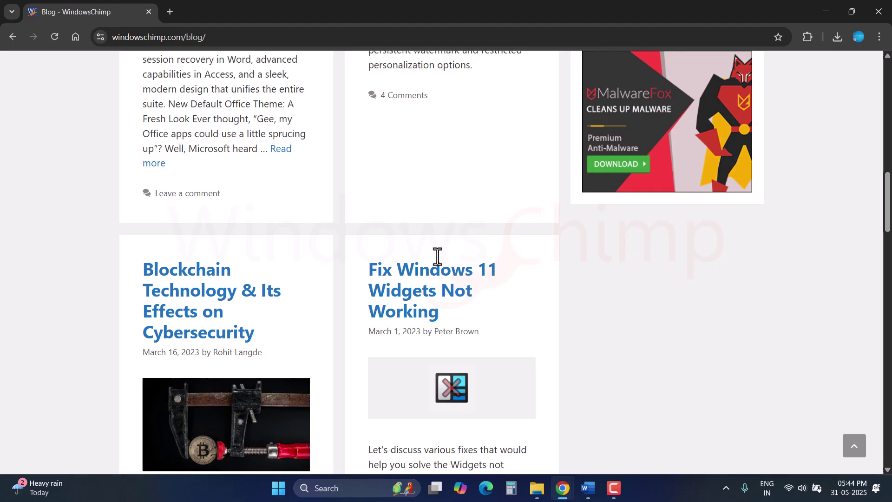
{"action": "scroll", "coordinate": [440, 264], "scroll_direction": "down", "scroll_amount": 2}
{"action": "scroll", "coordinate": [440, 263], "scroll_direction": "down", "scroll_amount": 1}
{"action": "scroll", "coordinate": [439, 264], "scroll_direction": "down", "scroll_amount": 4}
{"action": "scroll", "coordinate": [437, 268], "scroll_direction": "up", "scroll_amount": 5}
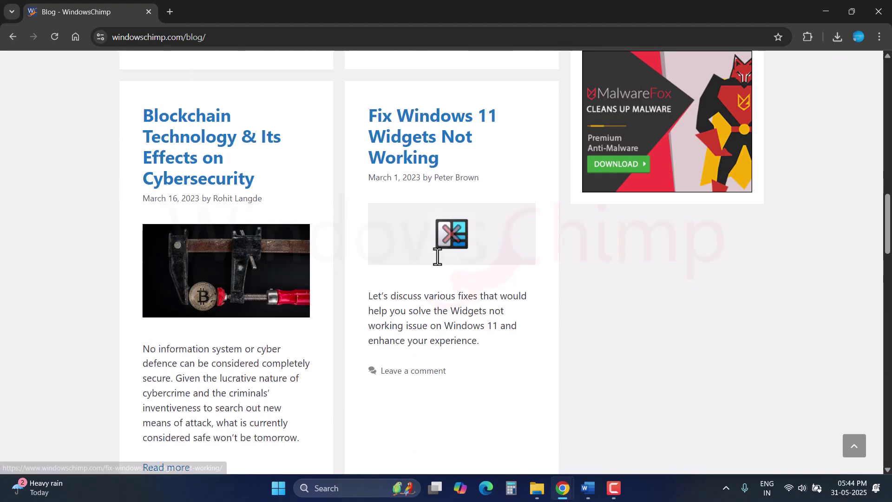
{"action": "scroll", "coordinate": [436, 255], "scroll_direction": "up", "scroll_amount": 3}
{"action": "scroll", "coordinate": [437, 258], "scroll_direction": "down", "scroll_amount": 3}
{"action": "scroll", "coordinate": [437, 257], "scroll_direction": "up", "scroll_amount": 3}
{"action": "scroll", "coordinate": [437, 256], "scroll_direction": "down", "scroll_amount": 4}
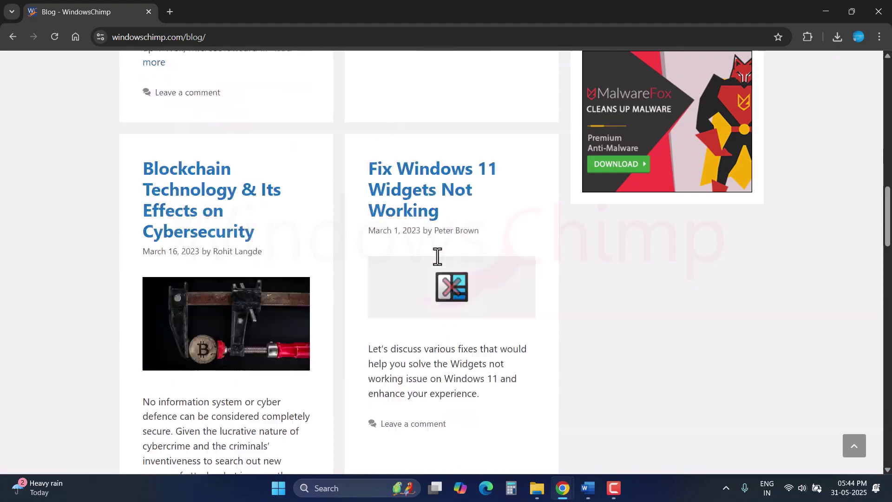
{"action": "scroll", "coordinate": [437, 257], "scroll_direction": "up", "scroll_amount": 1}
{"action": "scroll", "coordinate": [438, 256], "scroll_direction": "up", "scroll_amount": 5}
{"action": "scroll", "coordinate": [437, 256], "scroll_direction": "up", "scroll_amount": 4}
{"action": "scroll", "coordinate": [437, 256], "scroll_direction": "up", "scroll_amount": 1}
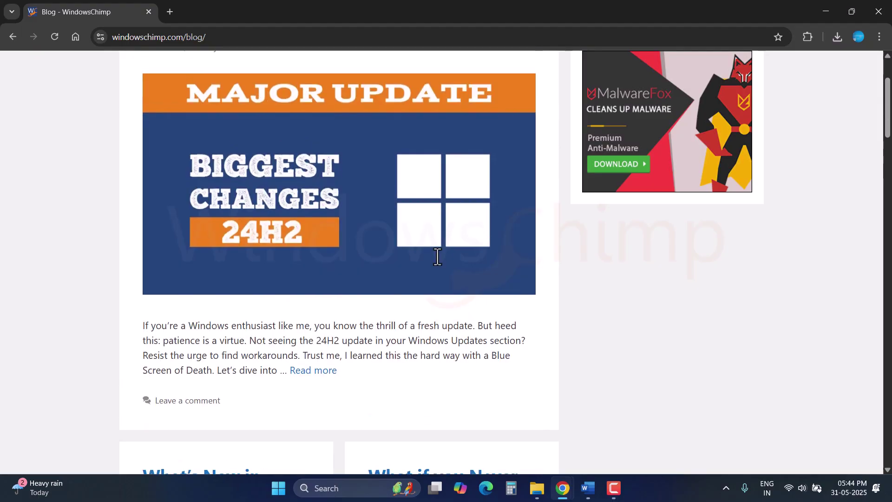
{"action": "scroll", "coordinate": [437, 256], "scroll_direction": "down", "scroll_amount": 6}
{"action": "scroll", "coordinate": [436, 256], "scroll_direction": "down", "scroll_amount": 4}
{"action": "scroll", "coordinate": [440, 263], "scroll_direction": "down", "scroll_amount": 1}
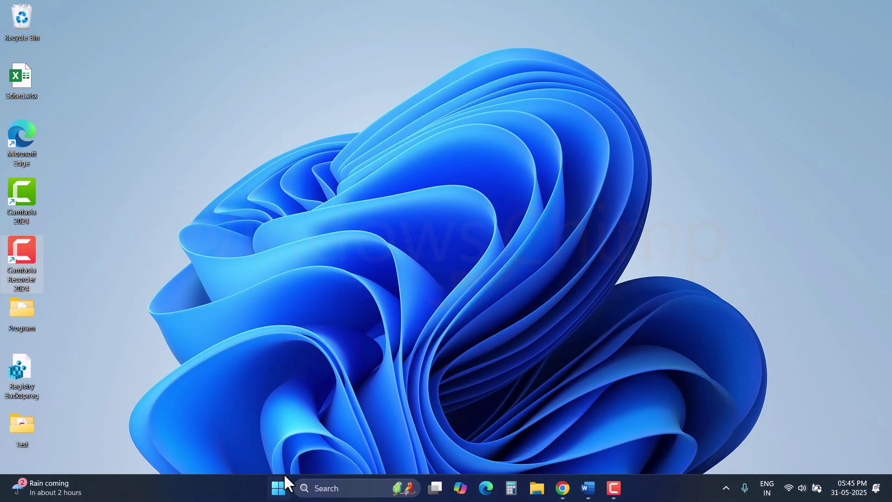
- Launch Settings from Start and go to the Bluetooth & devices page
{"action": "left_click", "coordinate": [279, 487]}
{"action": "left_click", "coordinate": [591, 199]}
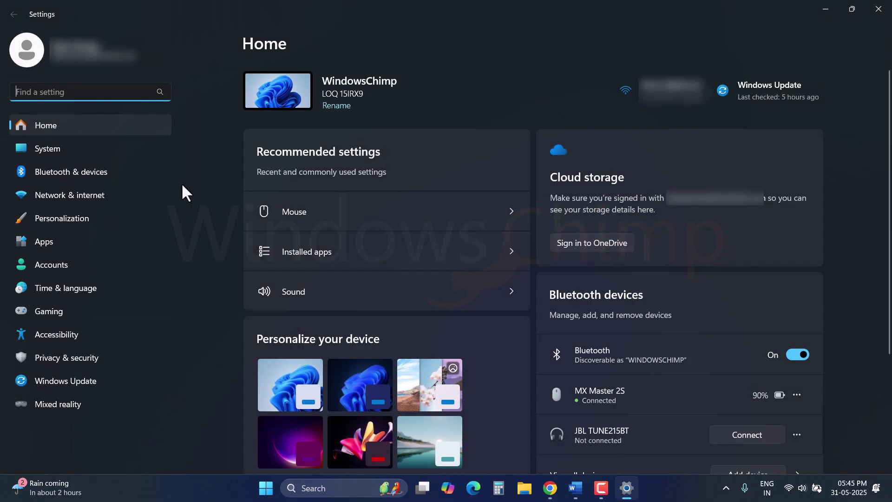
{"action": "left_click", "coordinate": [114, 175]}
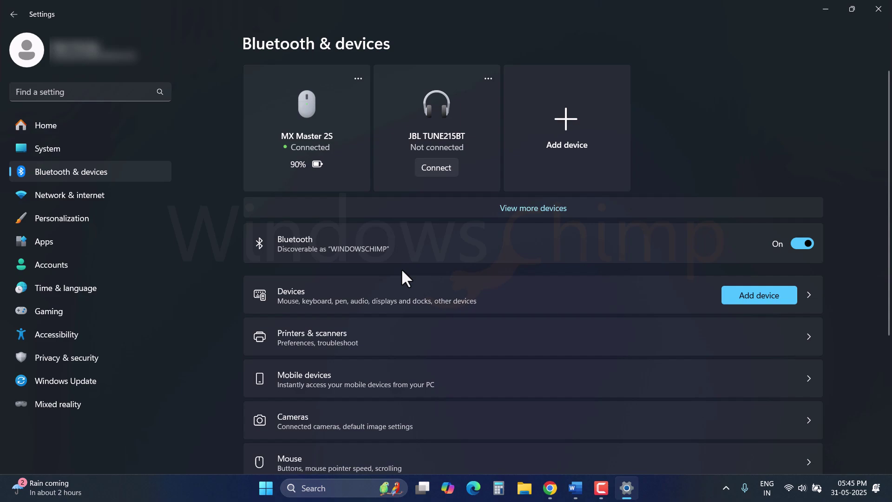
{"action": "scroll", "coordinate": [399, 334], "scroll_direction": "down", "scroll_amount": 1}
{"action": "scroll", "coordinate": [398, 338], "scroll_direction": "down", "scroll_amount": 3}
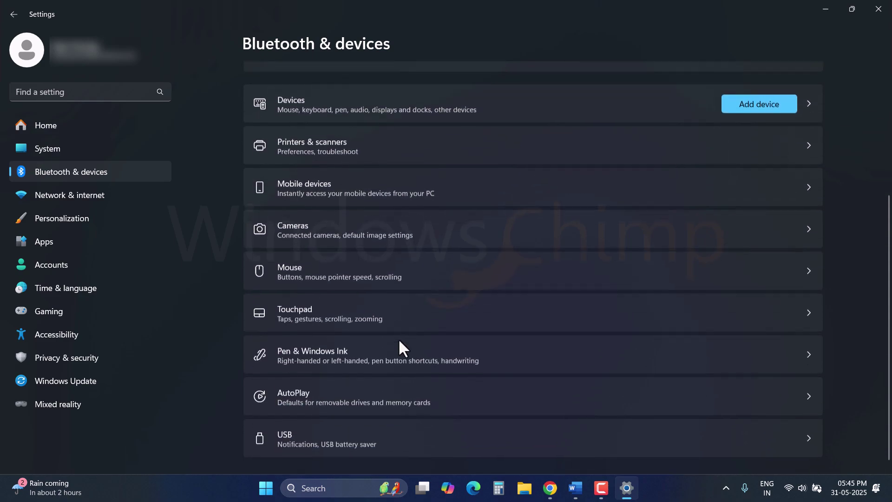
- On the Mouse page, set scrolling direction to Down motion scrolls down
{"action": "left_click", "coordinate": [341, 259]}
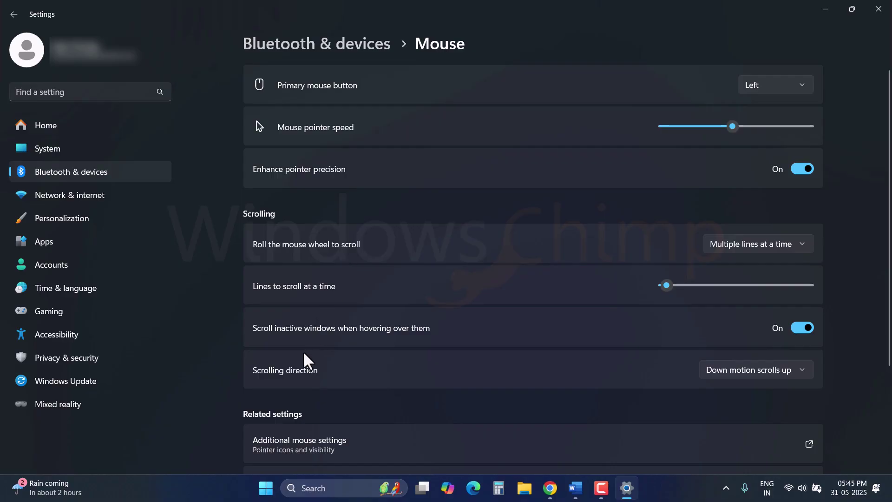
{"action": "left_click", "coordinate": [731, 367]}
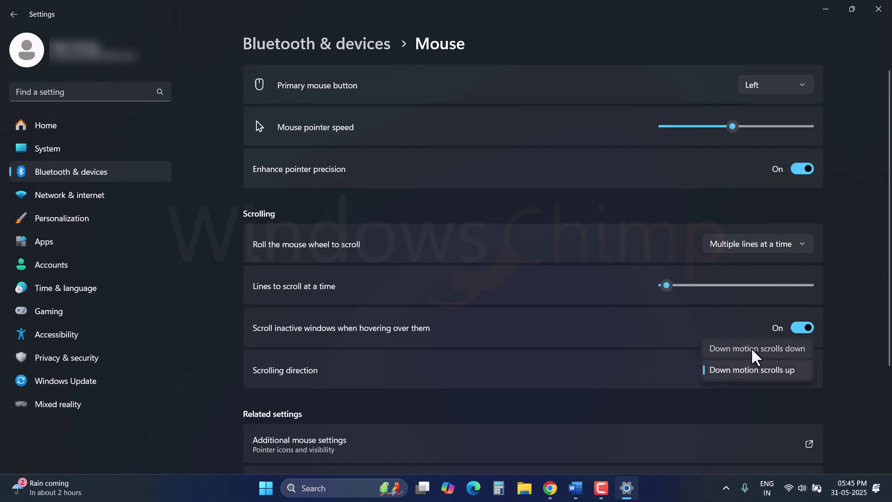
{"action": "left_click", "coordinate": [751, 347]}
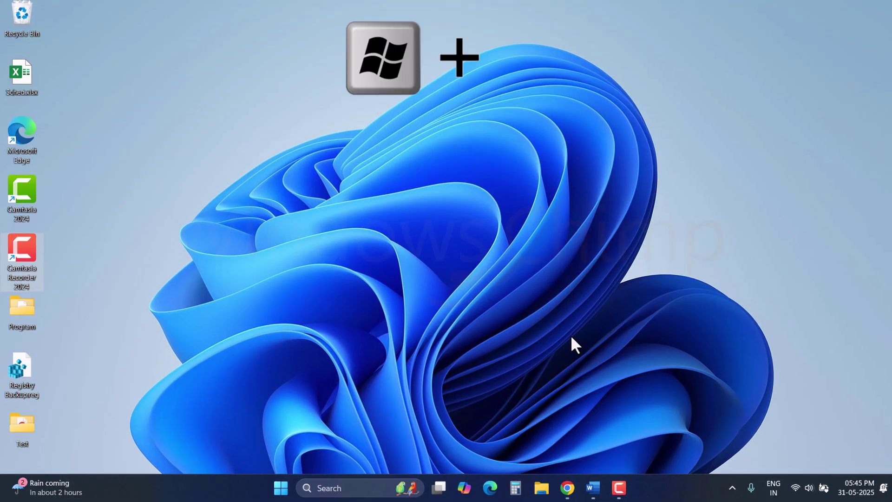
- Launch and minimize Registry Editor, then launch Device Manager with devmgmt.msc
{"action": "key", "text": "super+r"}
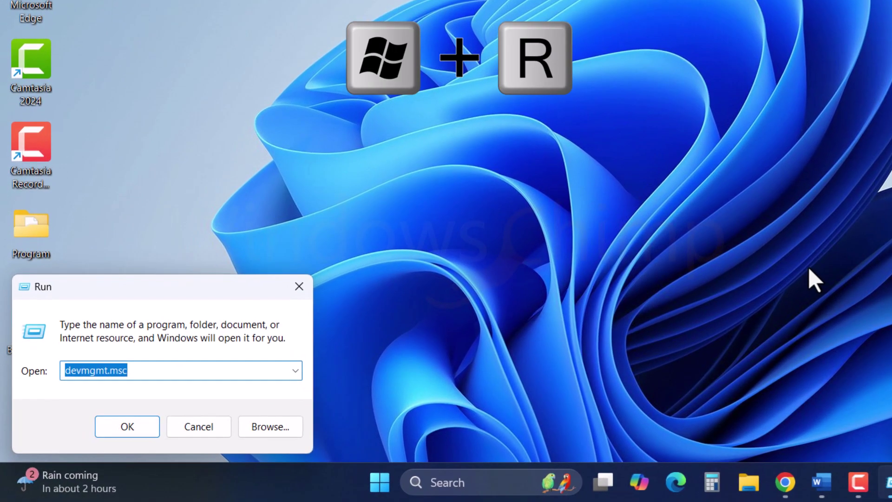
{"action": "type", "text": "re"}
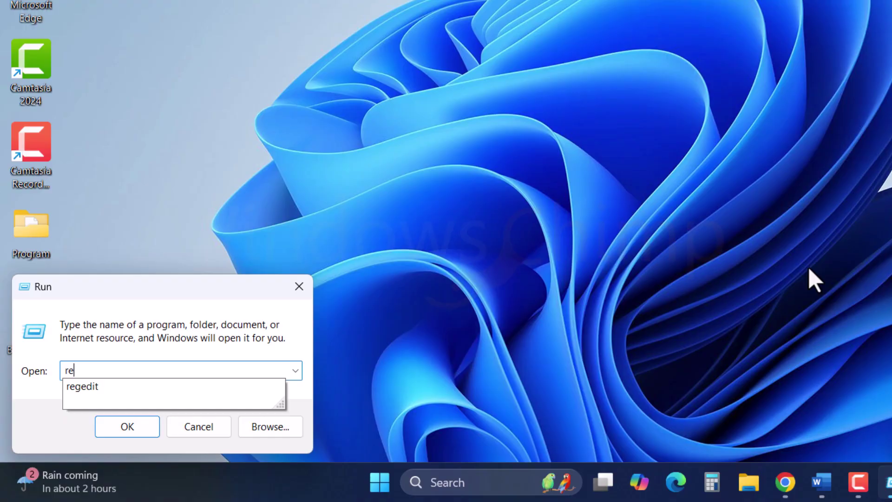
{"action": "type", "text": "gedit"}
{"action": "key", "text": "Return"}
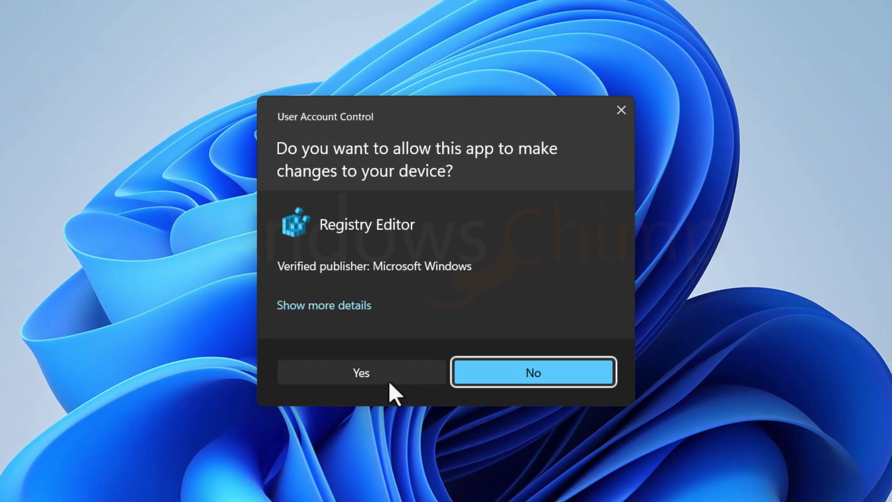
{"action": "left_click", "coordinate": [373, 375]}
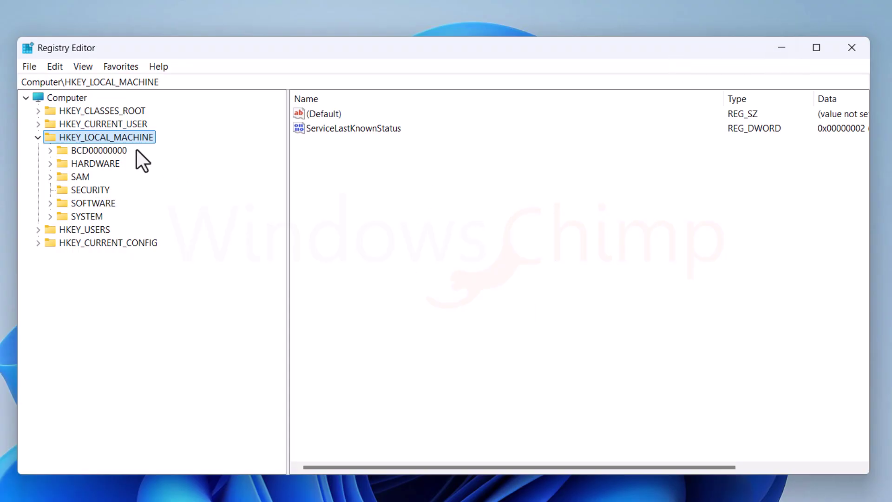
{"action": "left_click", "coordinate": [791, 46]}
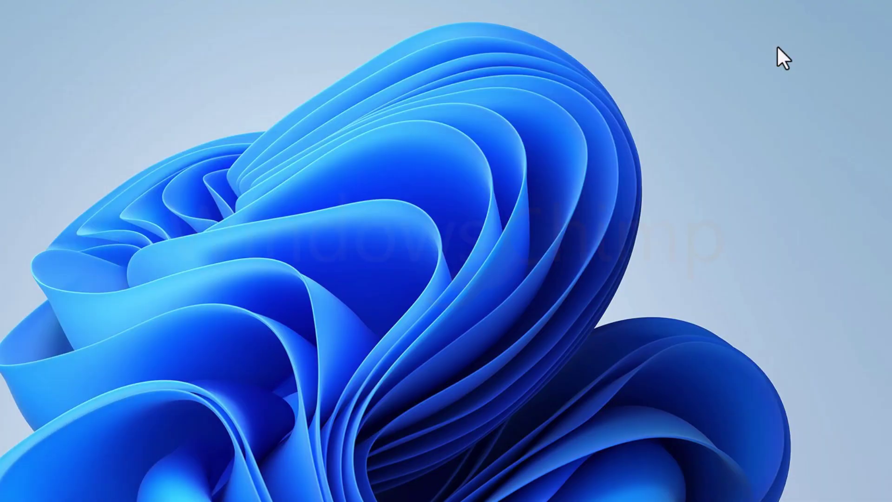
{"action": "key", "text": "super+r"}
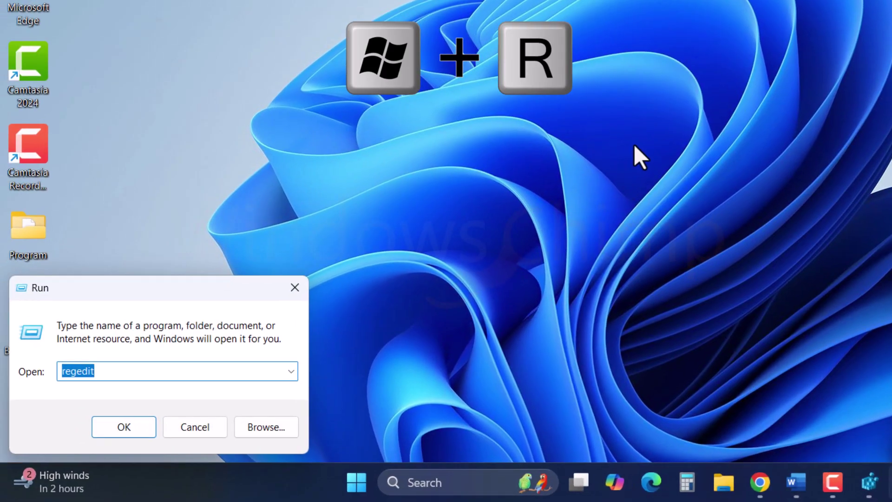
{"action": "type", "text": "devmgmt.ms"}
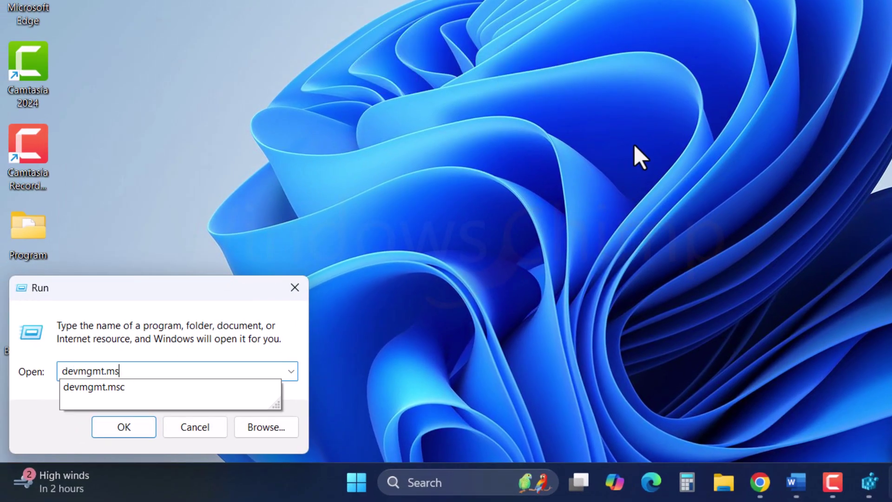
{"action": "type", "text": "c"}
{"action": "key", "text": "Return"}
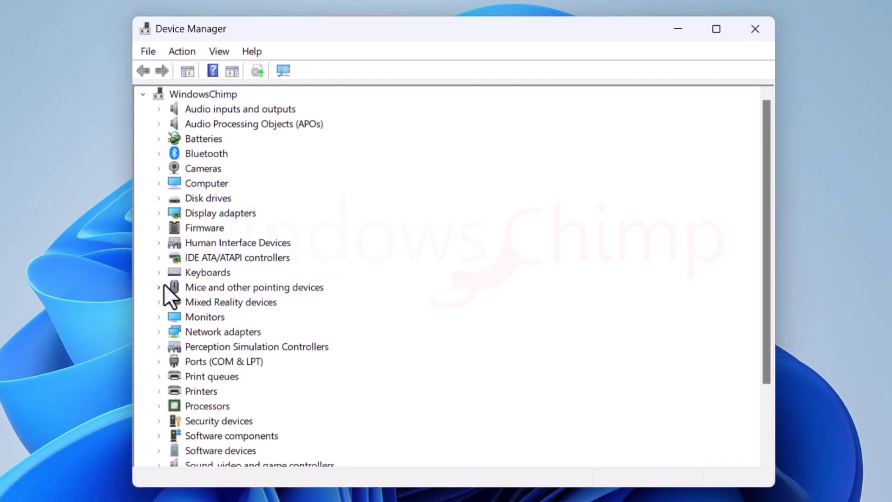
- Show the Device instance path in the first HID-compliant mouse's Properties Details
{"action": "left_click", "coordinate": [158, 287]}
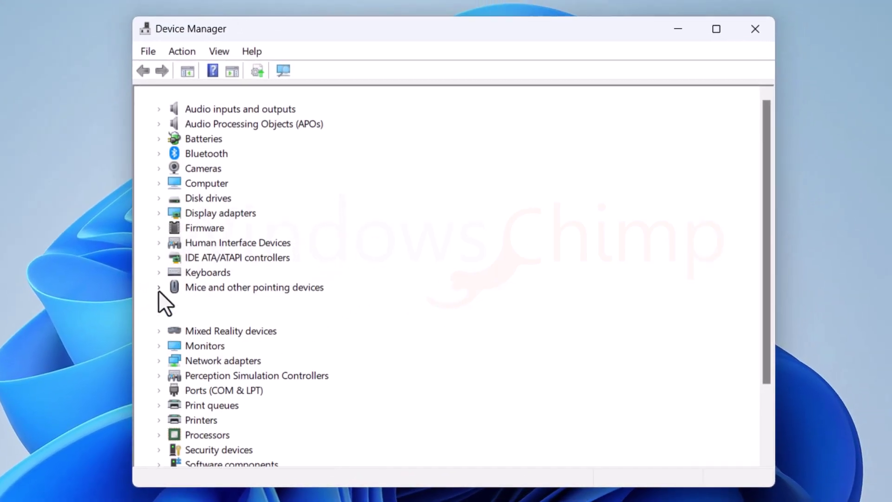
{"action": "left_click", "coordinate": [244, 303]}
{"action": "right_click", "coordinate": [243, 301]}
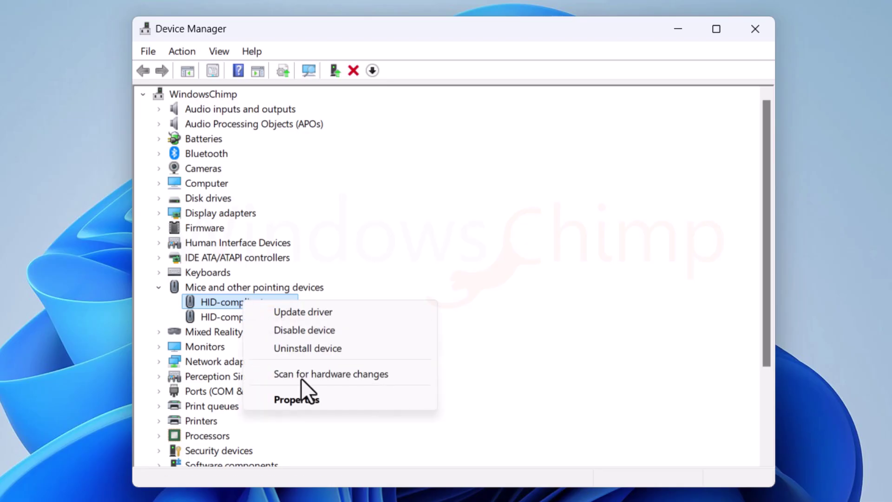
{"action": "left_click", "coordinate": [307, 400]}
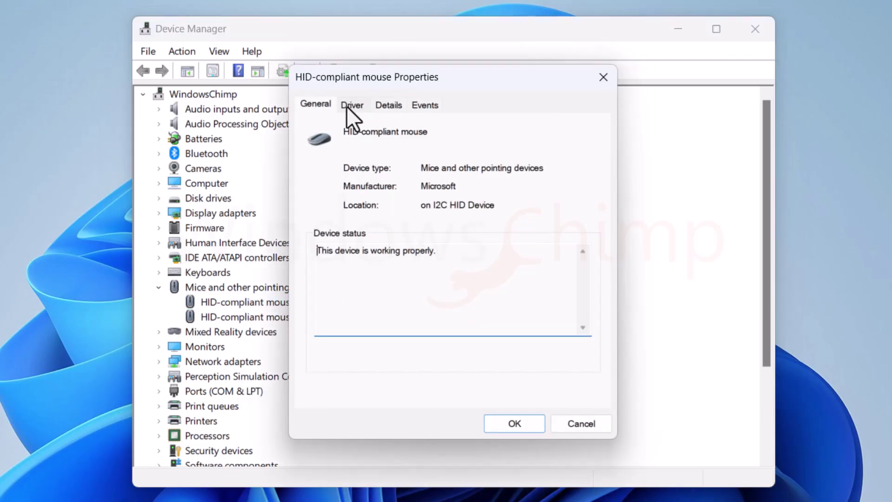
{"action": "left_click", "coordinate": [392, 105]}
{"action": "left_click", "coordinate": [376, 186]}
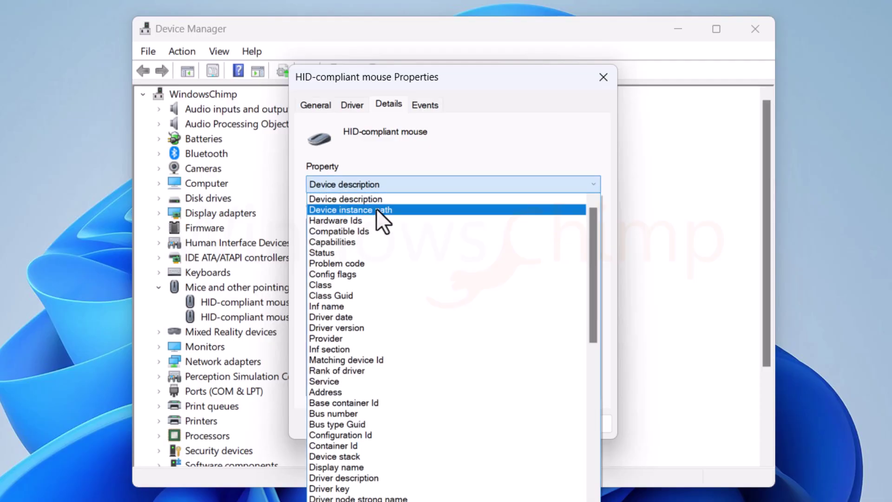
{"action": "left_click", "coordinate": [378, 209]}
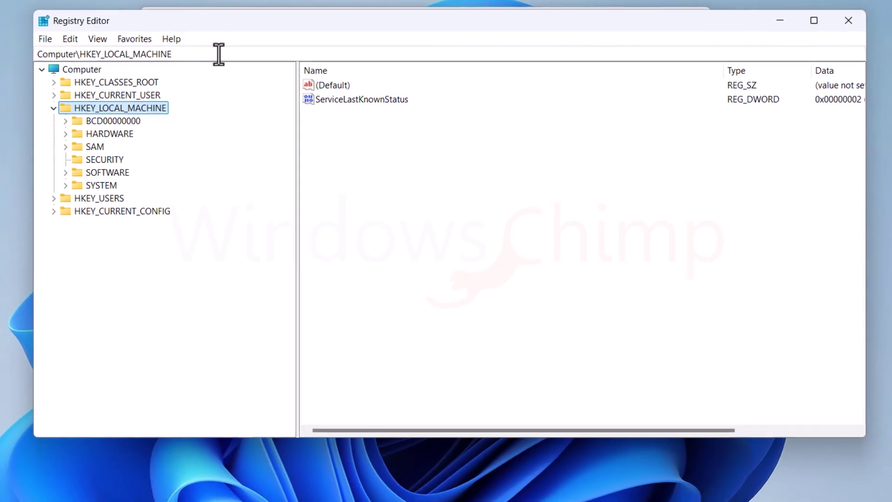
- Go to HKEY_LOCAL_MACHINE\SYSTEM\CurrentControlSet\Enum\HID, keeping the instance path visible
{"action": "left_click", "coordinate": [205, 56]}
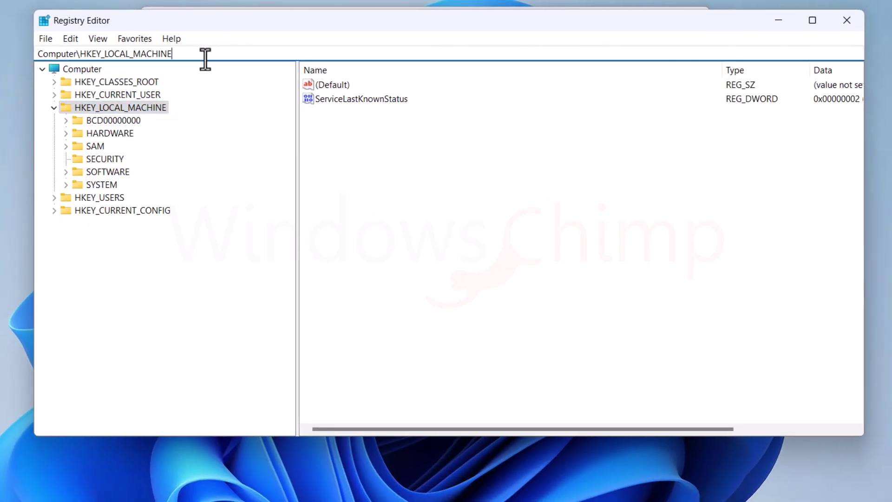
{"action": "key", "text": "ctrl+a"}
{"action": "key", "text": "BackSpace"}
{"action": "type", "text": "HKEY_LOCAL_MACHINE\\SYSTEM\\CurrentControlSet\\Enum\\HID"}
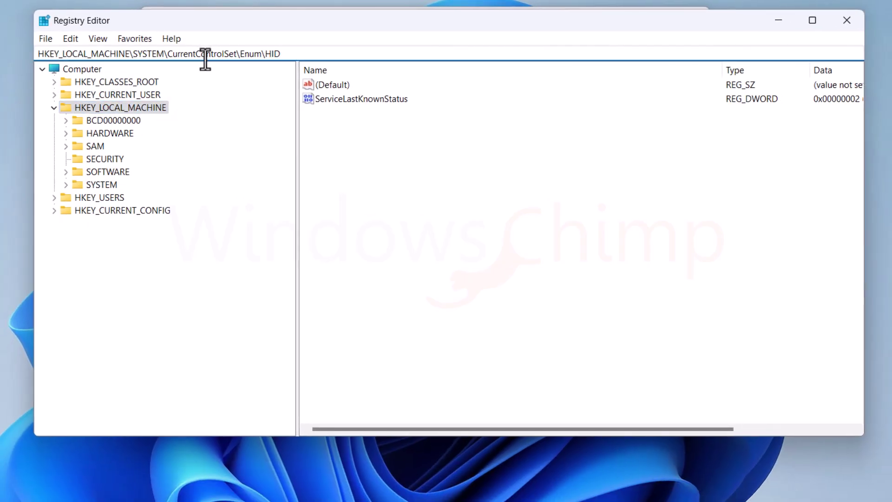
{"action": "key", "text": "Return"}
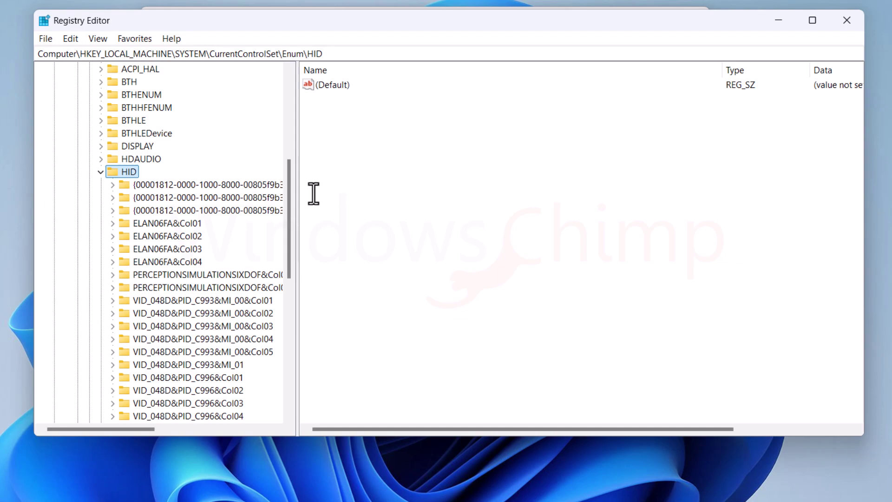
{"action": "left_click_drag", "start_coordinate": [395, 14], "coordinate": [391, 117]}
{"action": "left_click_drag", "start_coordinate": [378, 57], "coordinate": [403, 118]}
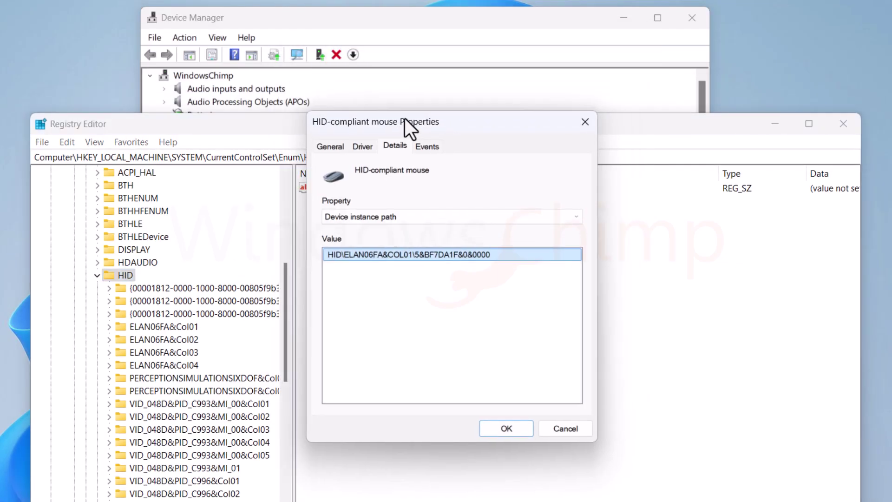
{"action": "scroll", "coordinate": [122, 252], "scroll_direction": "down", "scroll_amount": 2}
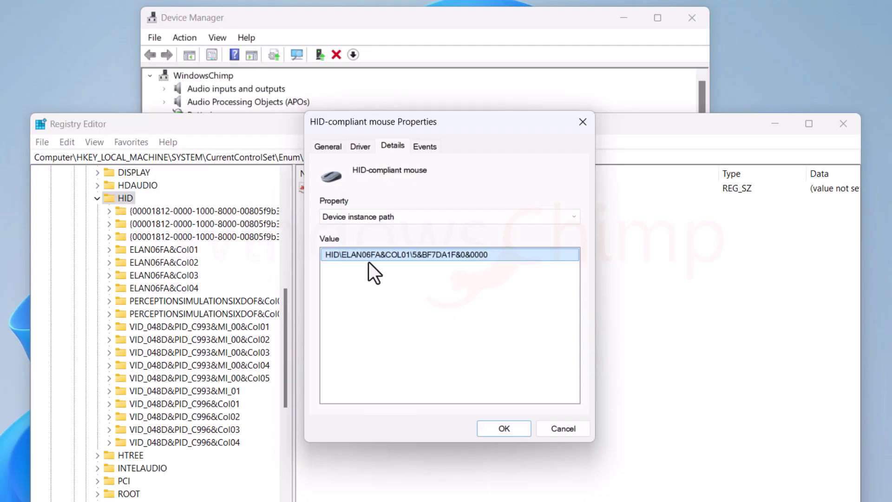
- Expand ELAN06FA&Col01 > 5&bf7da1f8&0&0000 and select Device Parameters
{"action": "left_click", "coordinate": [110, 251]}
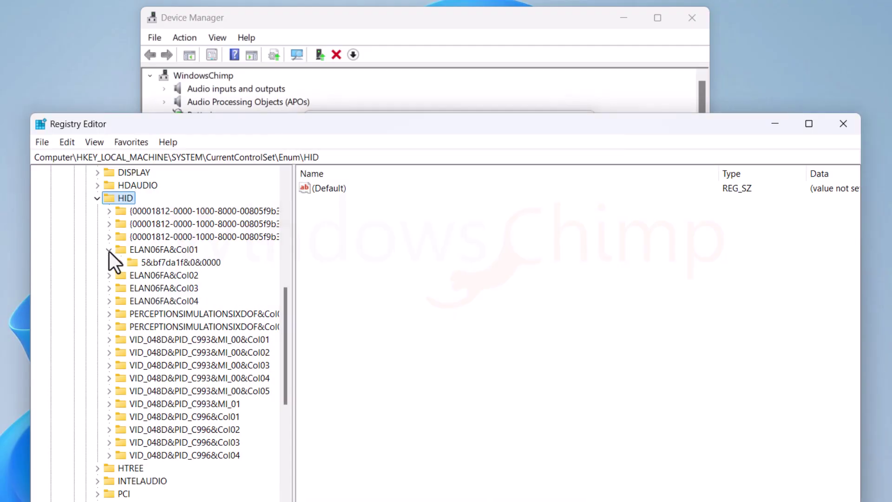
{"action": "left_click", "coordinate": [122, 265]}
{"action": "left_click", "coordinate": [172, 276]}
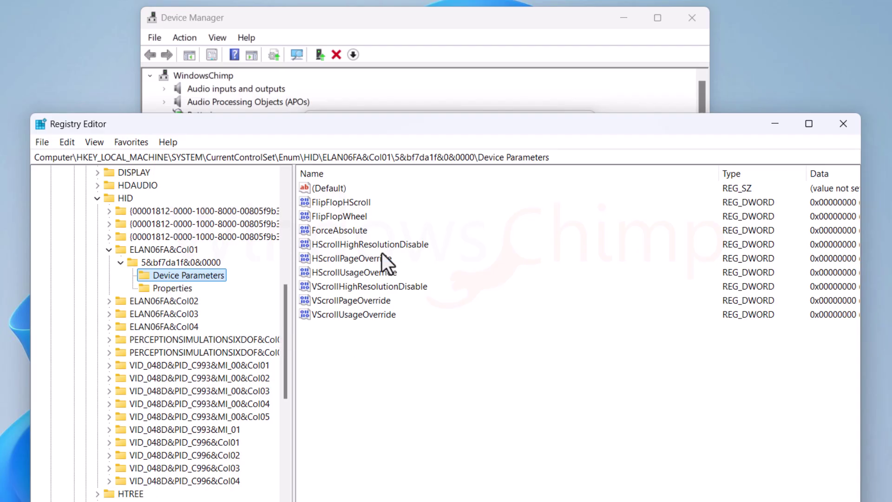
- Change the FlipFlopWheel value data to 1 and close Registry Editor
{"action": "double_click", "coordinate": [351, 216]}
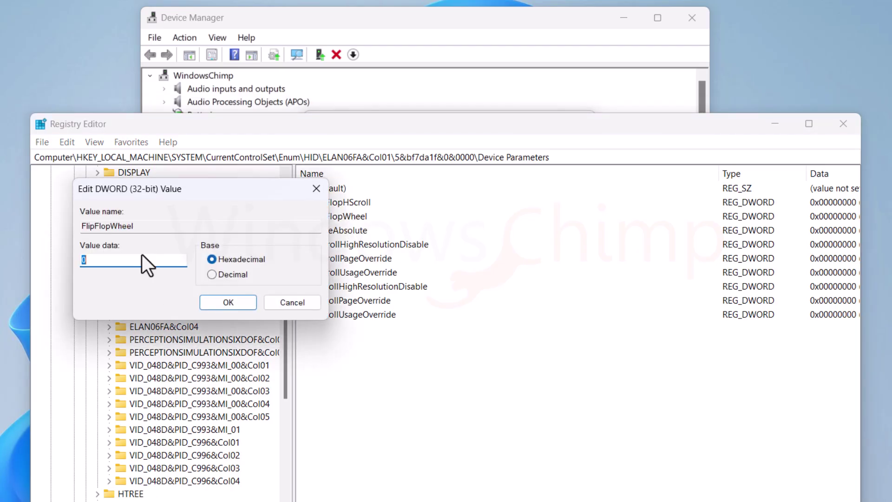
{"action": "type", "text": "1"}
{"action": "left_click", "coordinate": [242, 305]}
{"action": "left_click_drag", "start_coordinate": [436, 131], "coordinate": [436, 36]}
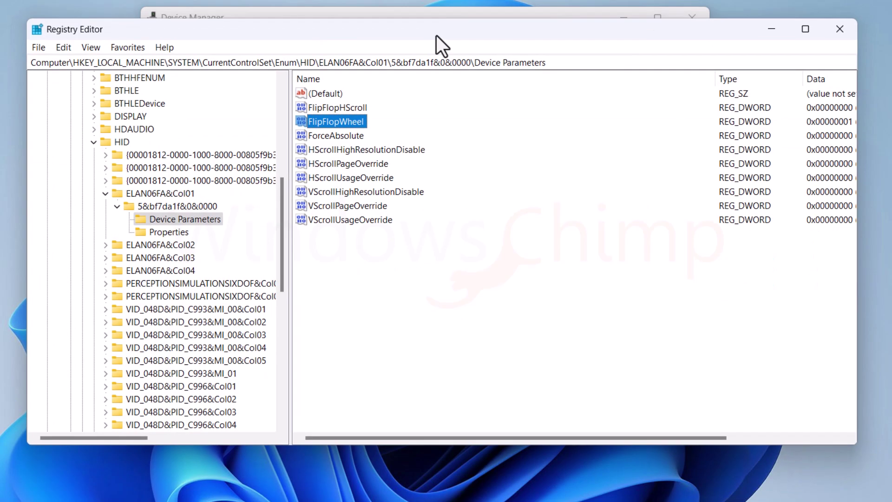
{"action": "left_click", "coordinate": [840, 34]}
- Close the mouse Properties dialog and bring up the Start menu's power options
{"action": "left_click", "coordinate": [504, 428]}
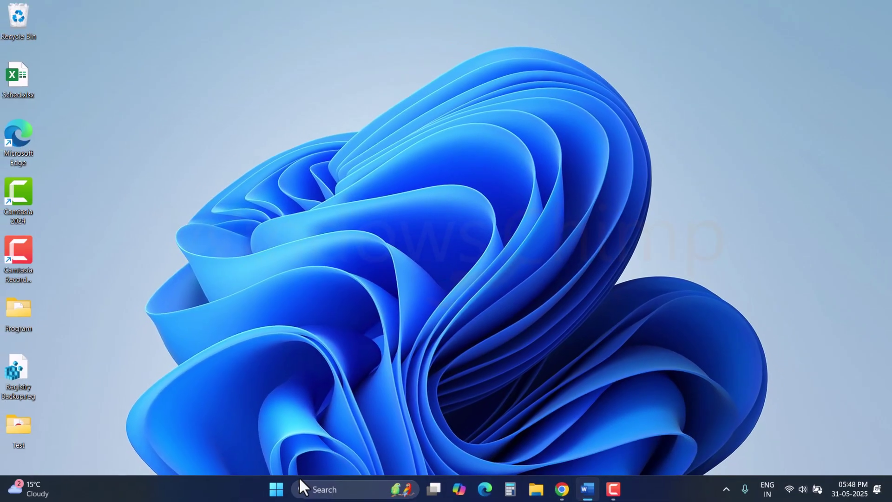
{"action": "left_click", "coordinate": [278, 488]}
{"action": "left_click", "coordinate": [592, 447]}
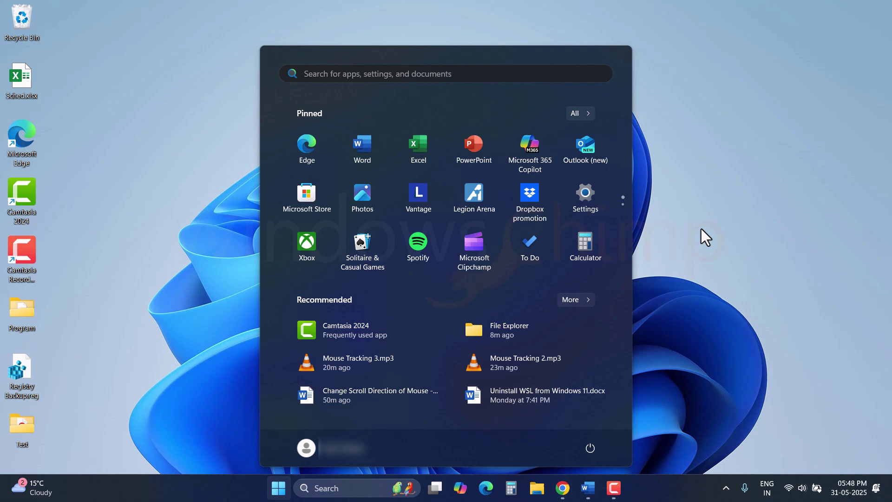
- In Bluetooth & devices > Touchpad > Scroll & zoom, choose Down motion scrolls down
{"action": "left_click", "coordinate": [585, 205]}
{"action": "left_click", "coordinate": [61, 178]}
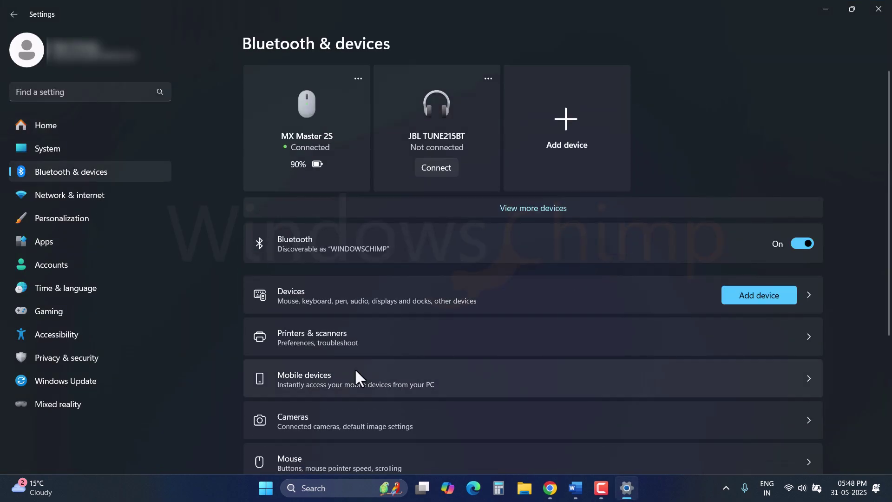
{"action": "scroll", "coordinate": [474, 357], "scroll_direction": "down", "scroll_amount": 3}
{"action": "scroll", "coordinate": [474, 357], "scroll_direction": "down", "scroll_amount": 2}
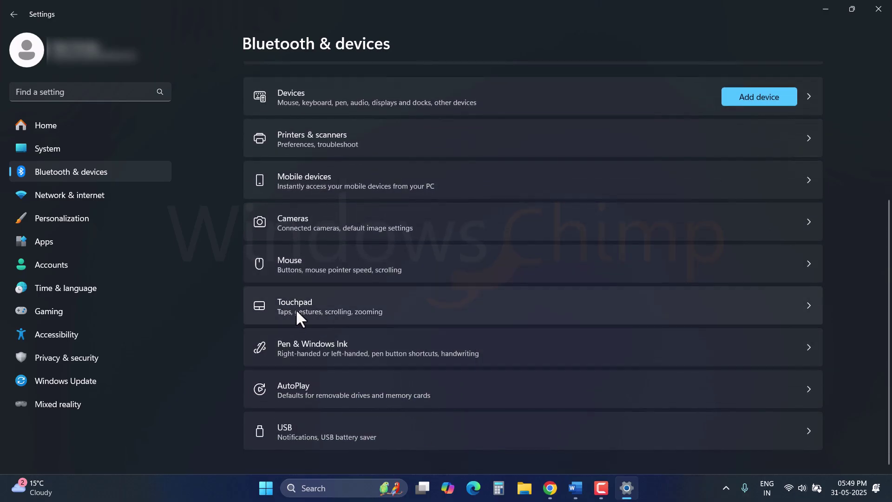
{"action": "left_click", "coordinate": [318, 308]}
{"action": "scroll", "coordinate": [362, 235], "scroll_direction": "down", "scroll_amount": 1}
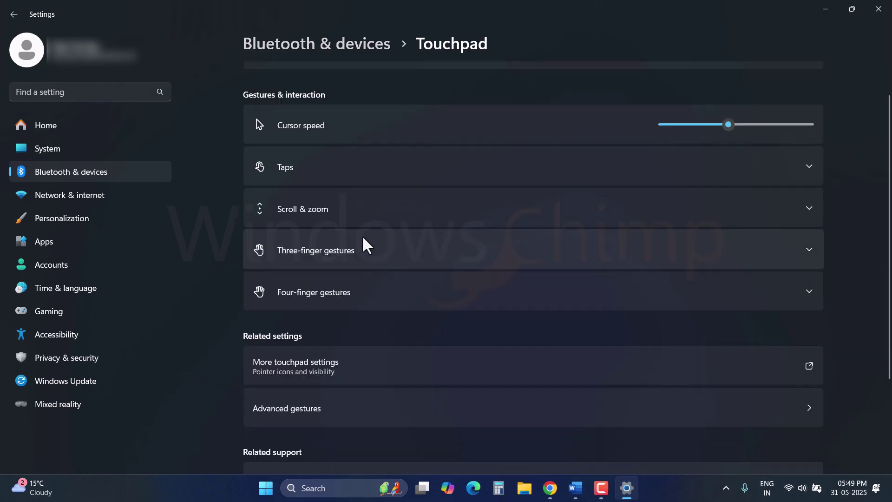
{"action": "left_click", "coordinate": [334, 211]}
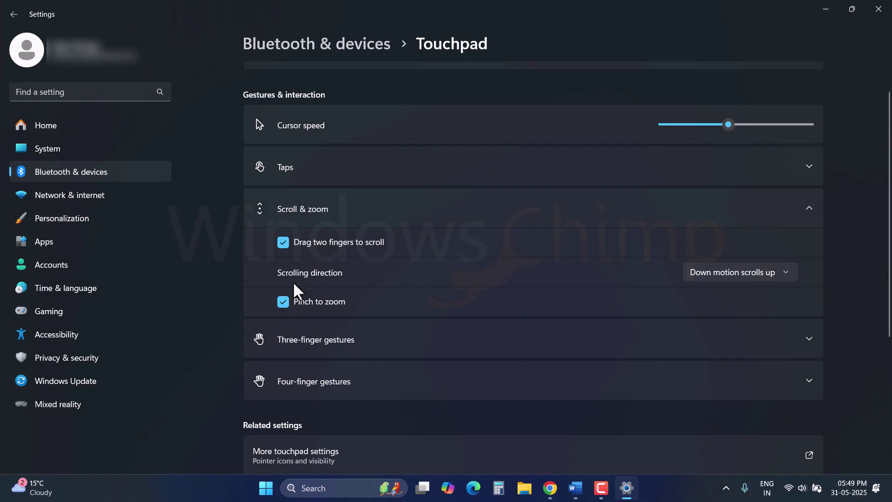
{"action": "left_click", "coordinate": [729, 278]}
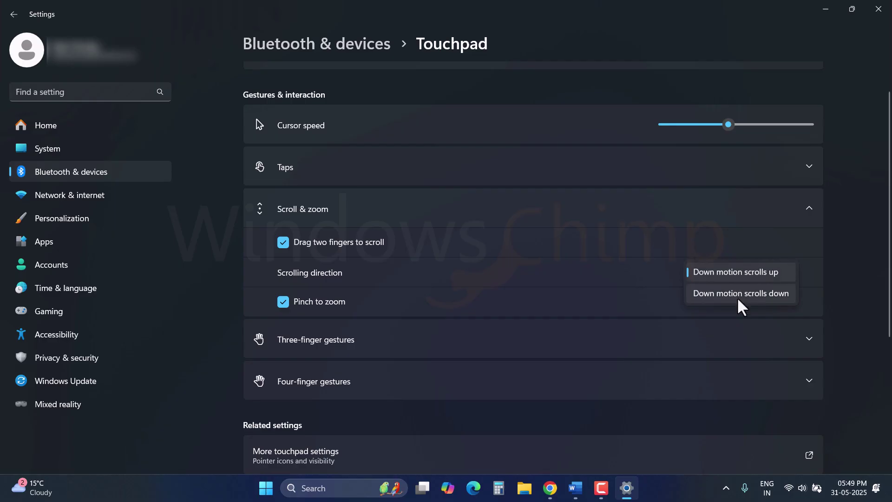
{"action": "left_click", "coordinate": [729, 294]}
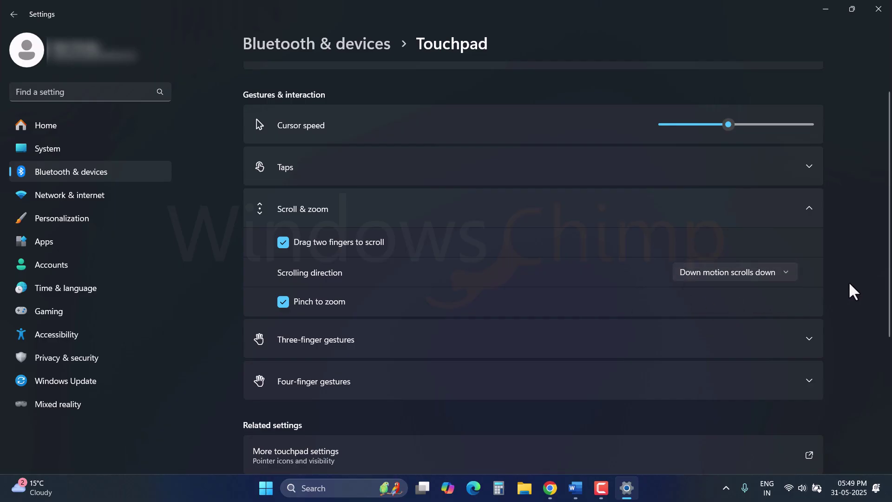